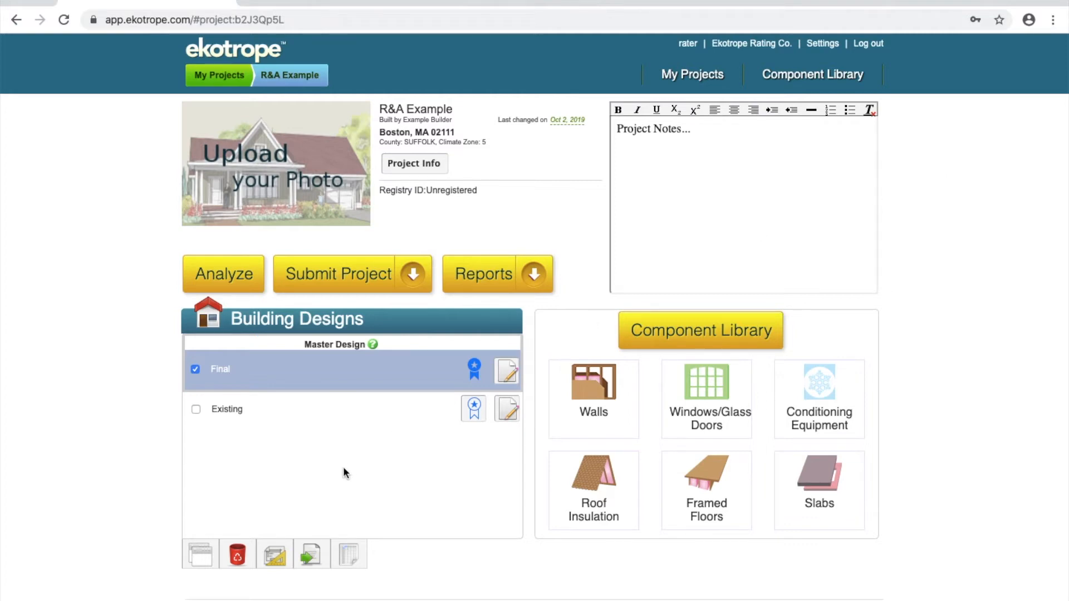
{"action": "left_click", "coordinate": [329, 418]}
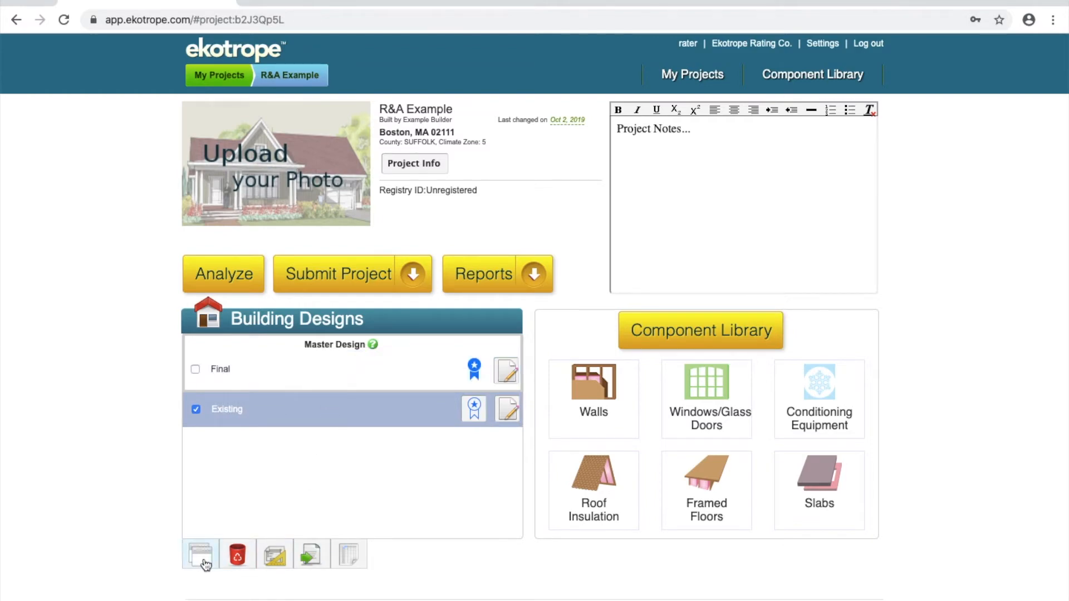
{"action": "left_click", "coordinate": [204, 561]}
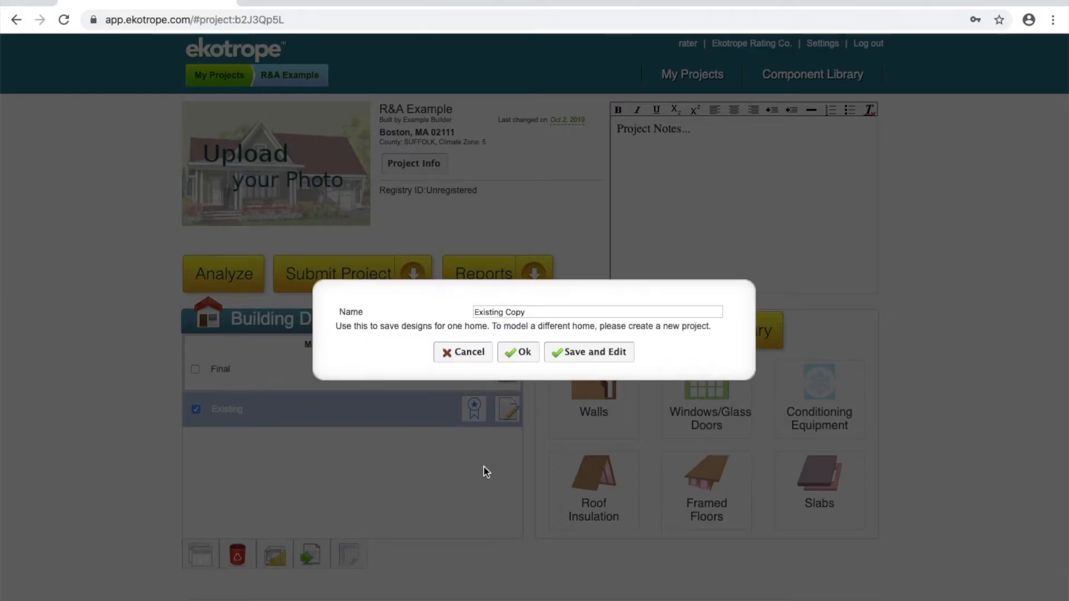
{"action": "left_click", "coordinate": [468, 356]}
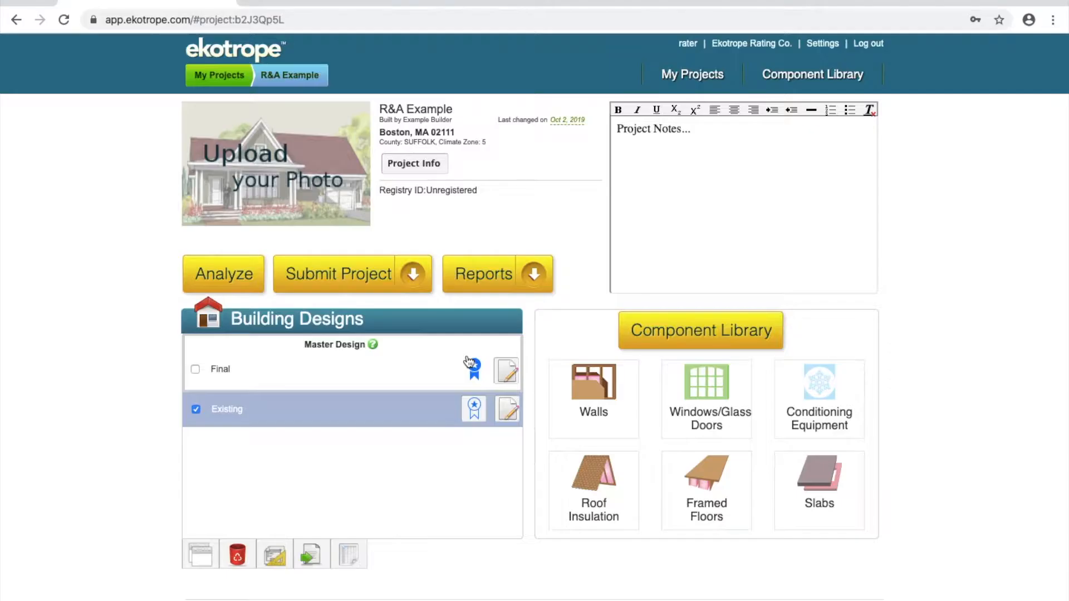
{"action": "left_click", "coordinate": [390, 381]}
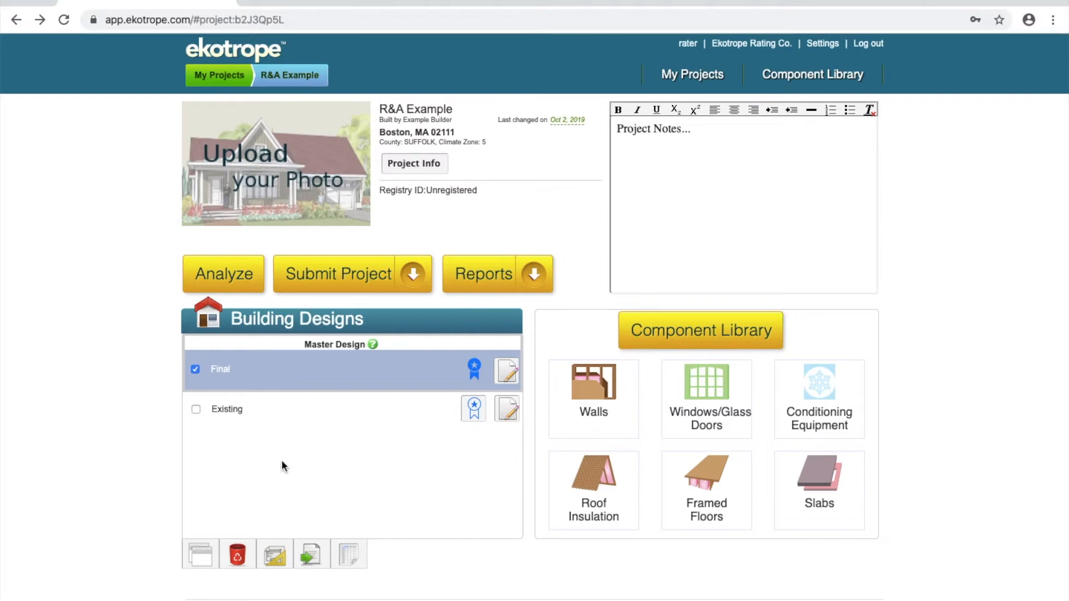
Step: Open the Final building design for editing and review its Mass Save R&A compliance details, including PFS incentives, savings and insulation checks
{"action": "left_click", "coordinate": [508, 378]}
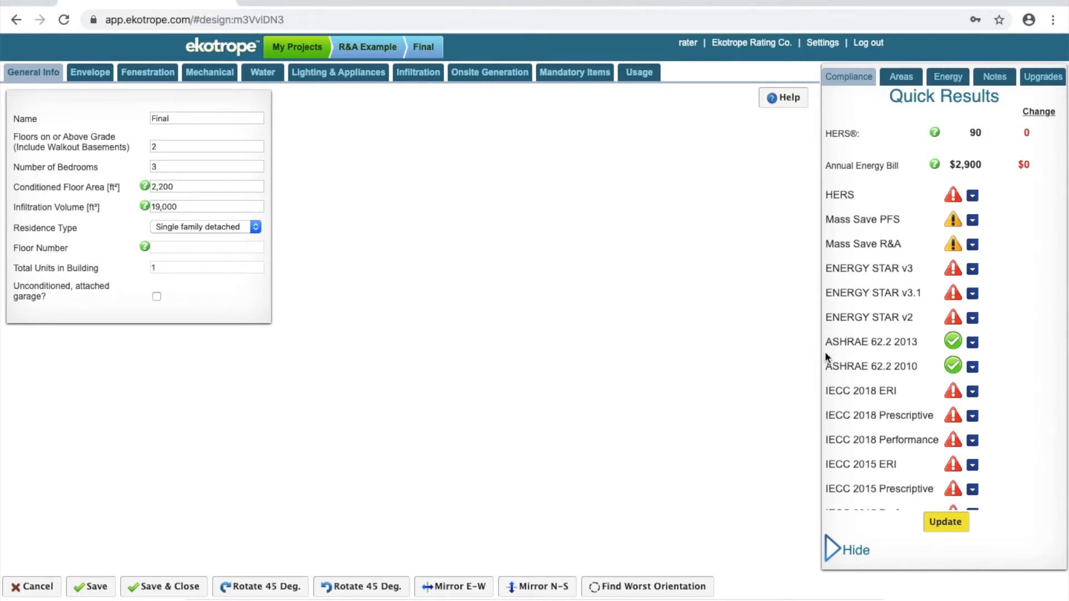
{"action": "left_click", "coordinate": [972, 246]}
{"action": "scroll", "coordinate": [949, 307], "scroll_direction": "down", "scroll_amount": 3}
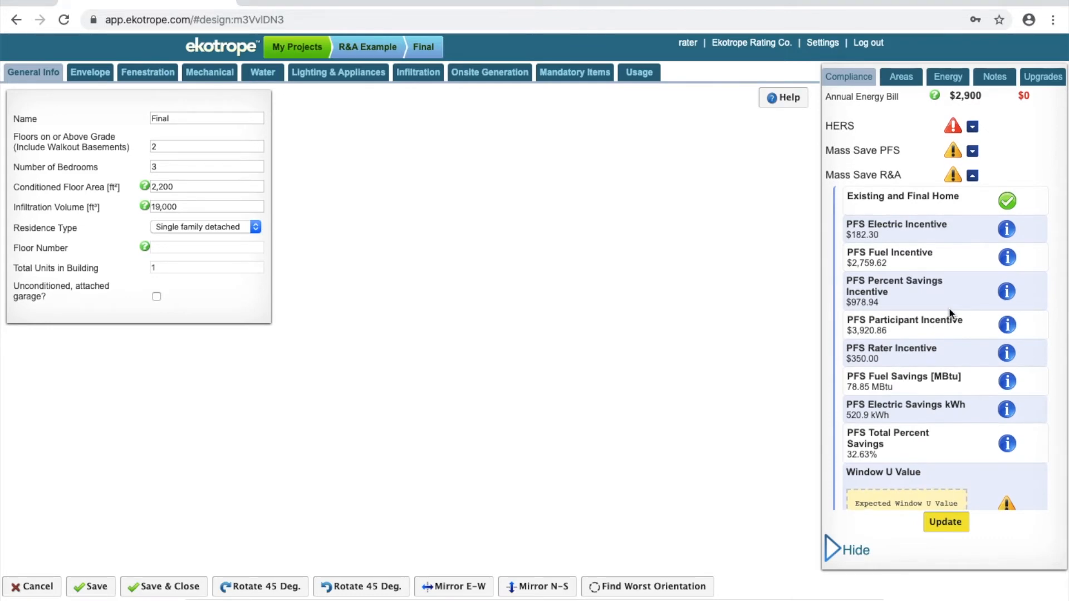
{"action": "scroll", "coordinate": [949, 308], "scroll_direction": "down", "scroll_amount": 4}
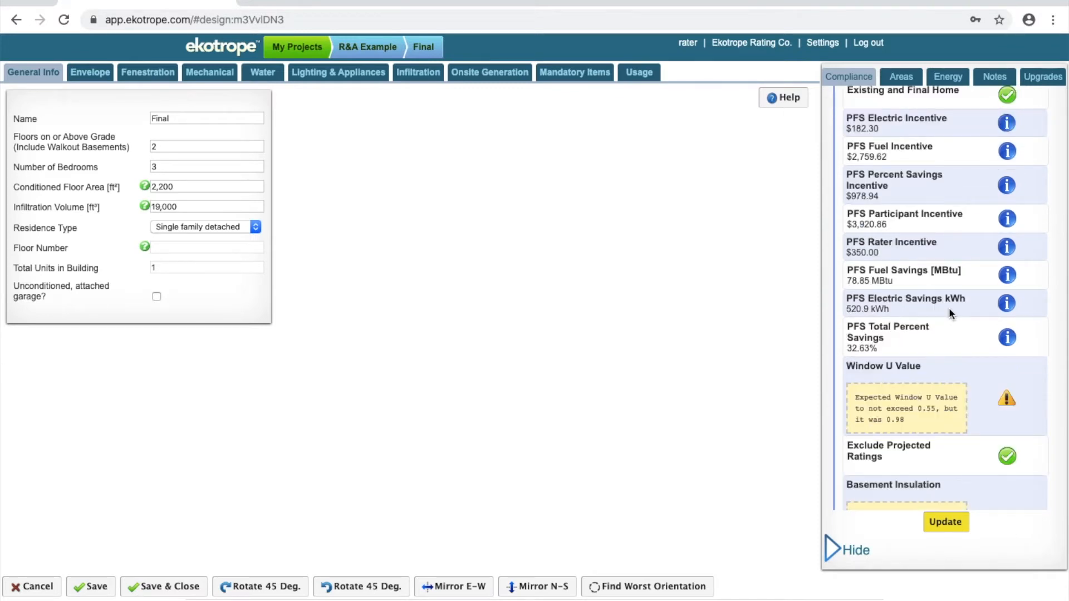
{"action": "scroll", "coordinate": [950, 308], "scroll_direction": "down", "scroll_amount": 6}
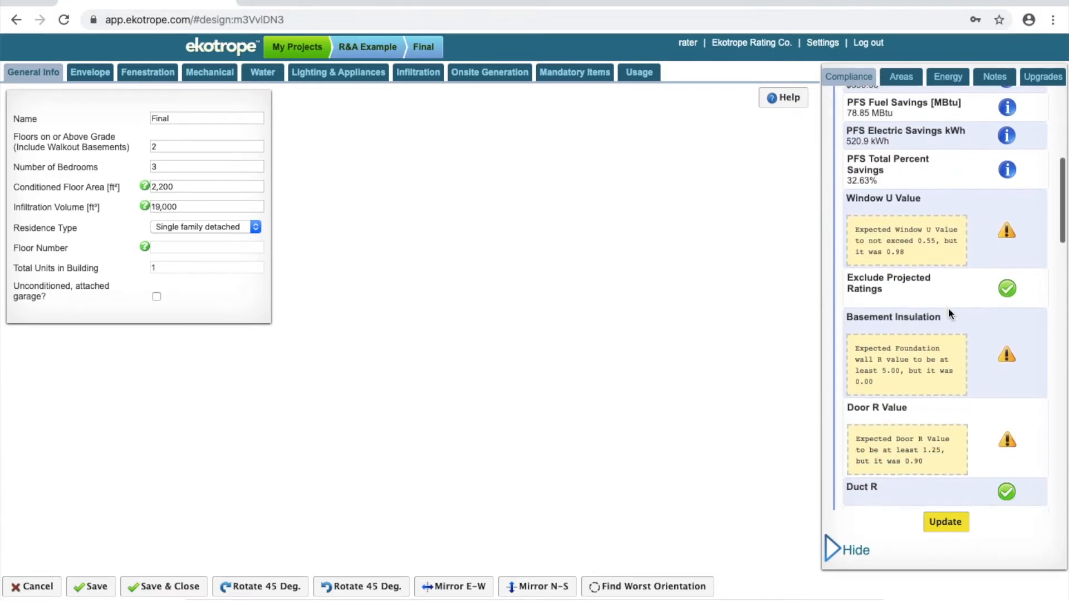
{"action": "scroll", "coordinate": [949, 310], "scroll_direction": "down", "scroll_amount": 1}
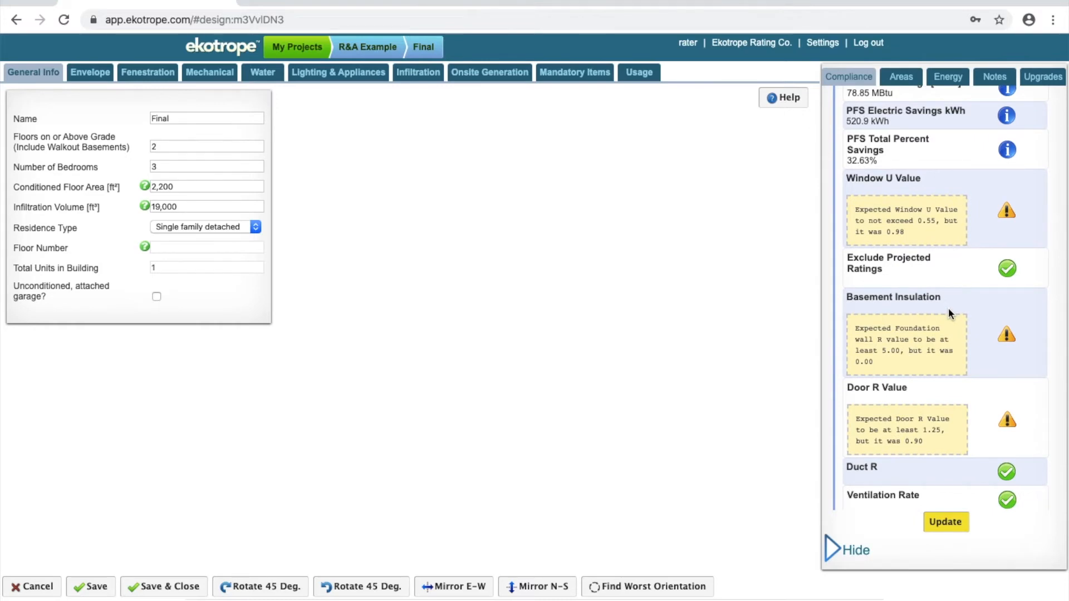
{"action": "scroll", "coordinate": [947, 307], "scroll_direction": "down", "scroll_amount": 4}
{"action": "scroll", "coordinate": [948, 308], "scroll_direction": "up", "scroll_amount": 2}
{"action": "scroll", "coordinate": [948, 308], "scroll_direction": "up", "scroll_amount": 9}
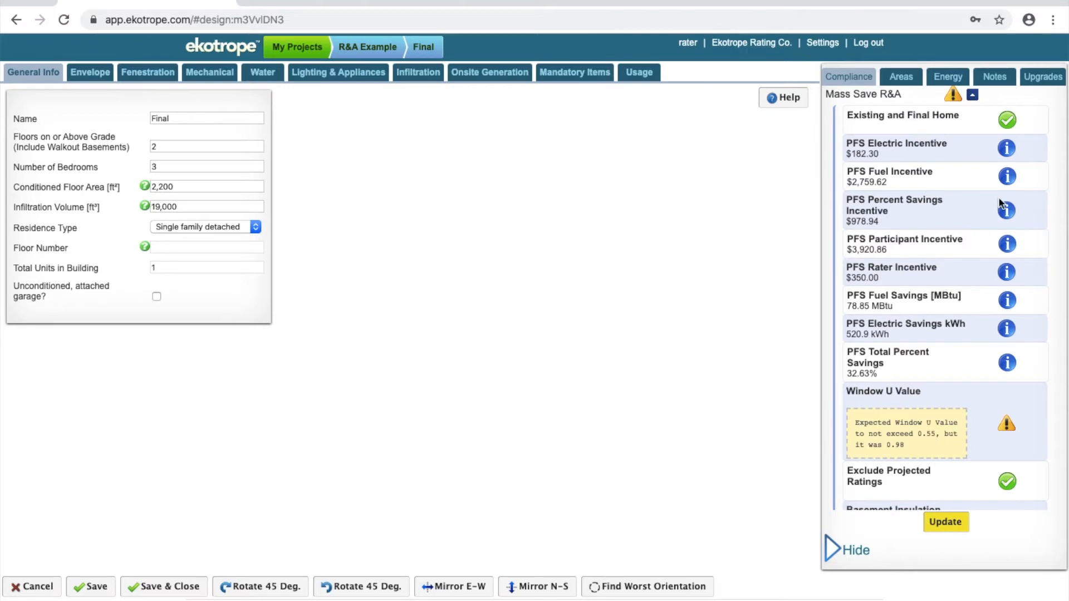
Step: Review the suggested upgrades with their annual savings and added incentives, and leave the Final design without saving
{"action": "left_click", "coordinate": [1045, 78]}
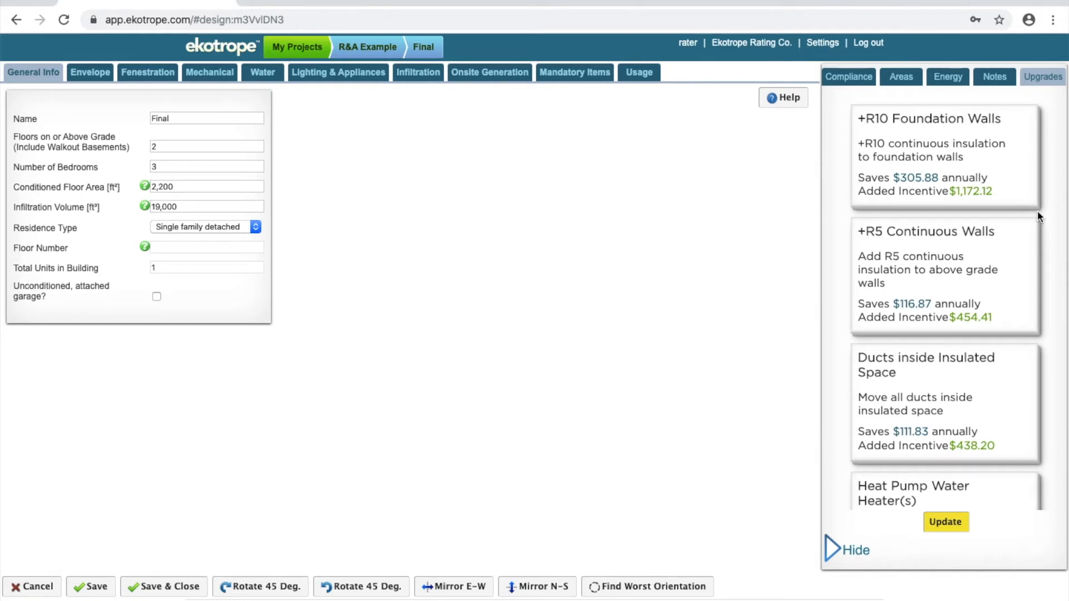
{"action": "scroll", "coordinate": [1037, 211], "scroll_direction": "down", "scroll_amount": 2}
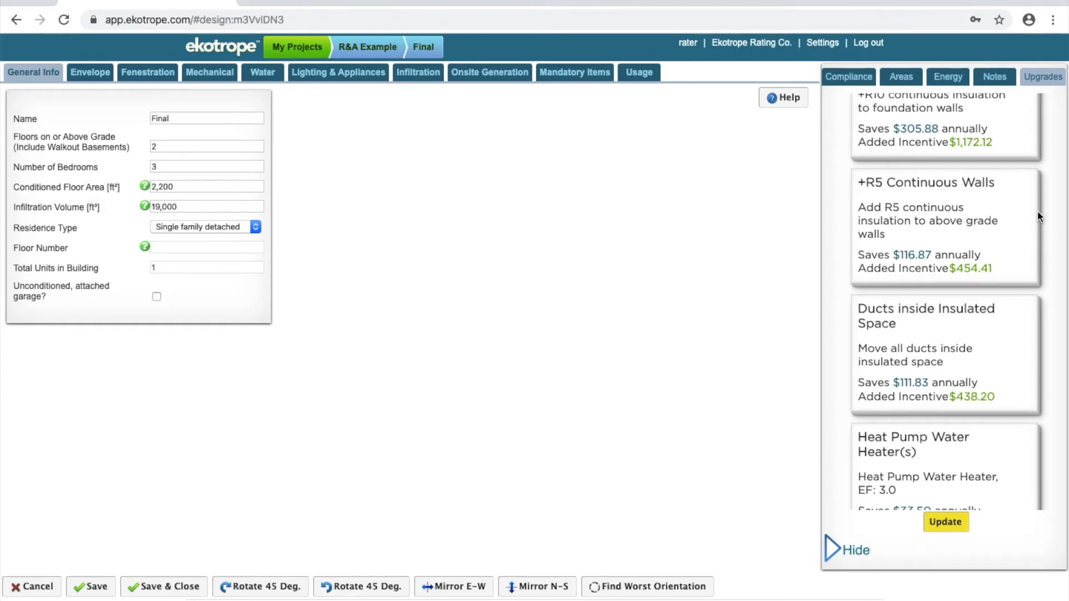
{"action": "scroll", "coordinate": [1037, 211], "scroll_direction": "down", "scroll_amount": 2}
{"action": "scroll", "coordinate": [1038, 211], "scroll_direction": "up", "scroll_amount": 4}
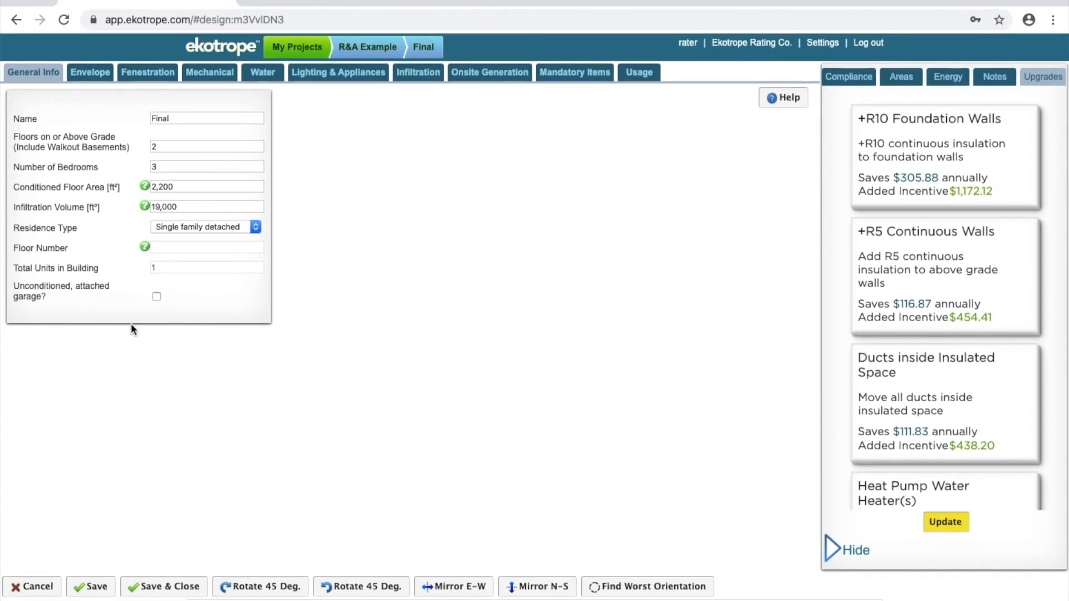
{"action": "left_click", "coordinate": [36, 589]}
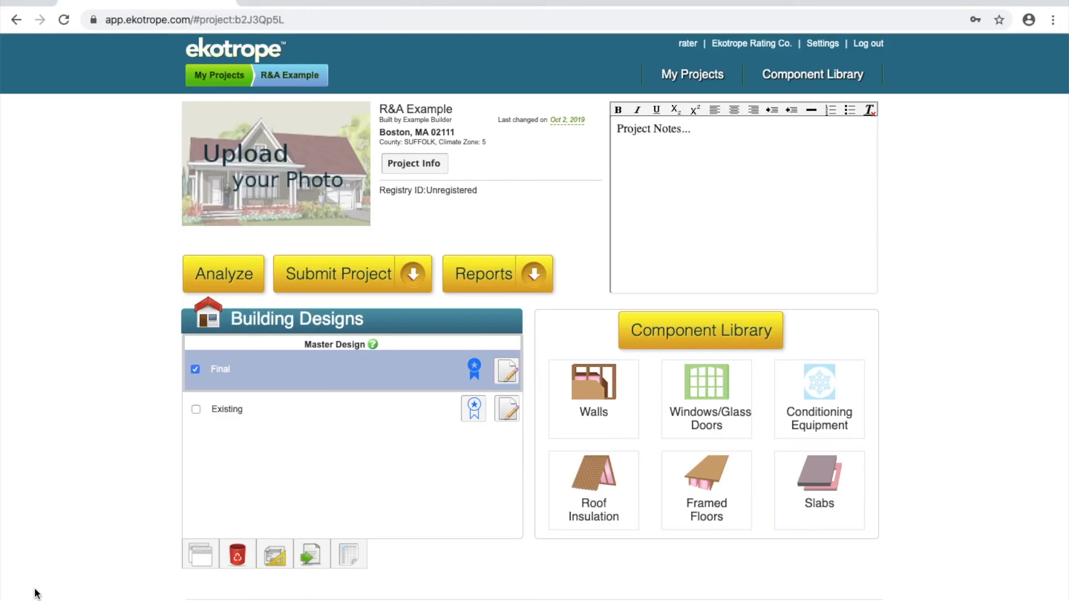
Step: Generate a report preview containing the Mass Save R&A Fuel Summary Comparison, Preliminary Customer Report and Final Customer Report
{"action": "left_click", "coordinate": [533, 288]}
{"action": "left_click", "coordinate": [494, 315]}
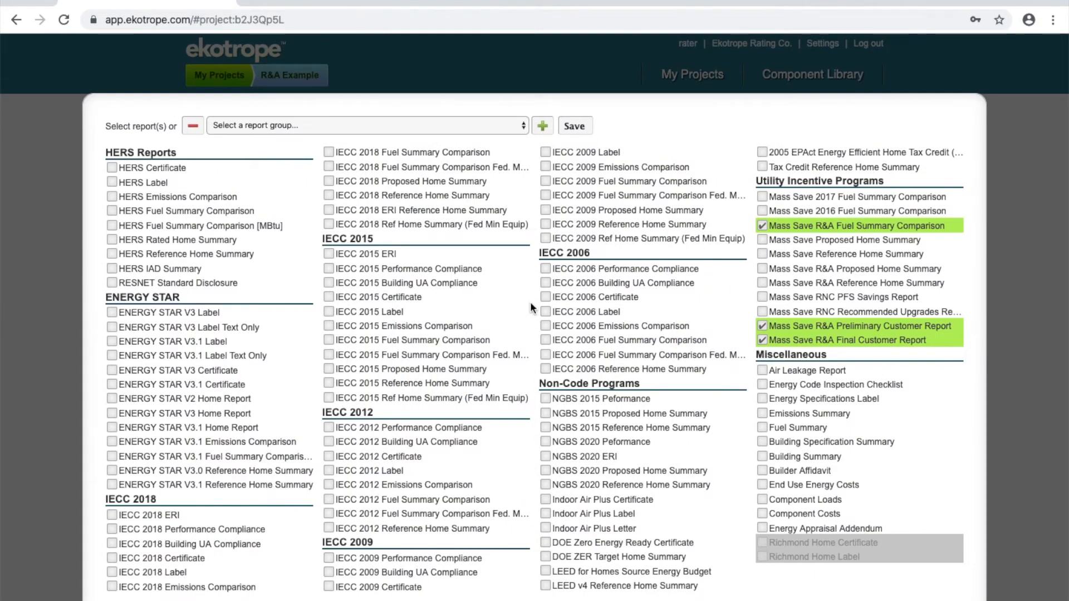
{"action": "scroll", "coordinate": [530, 302], "scroll_direction": "down", "scroll_amount": 1}
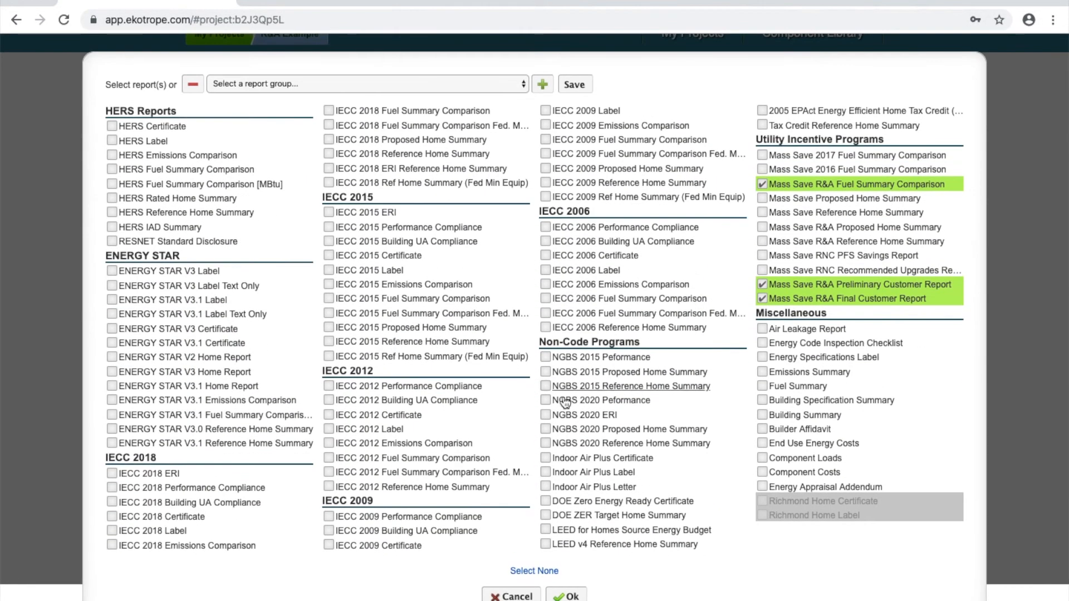
{"action": "left_click", "coordinate": [569, 595]}
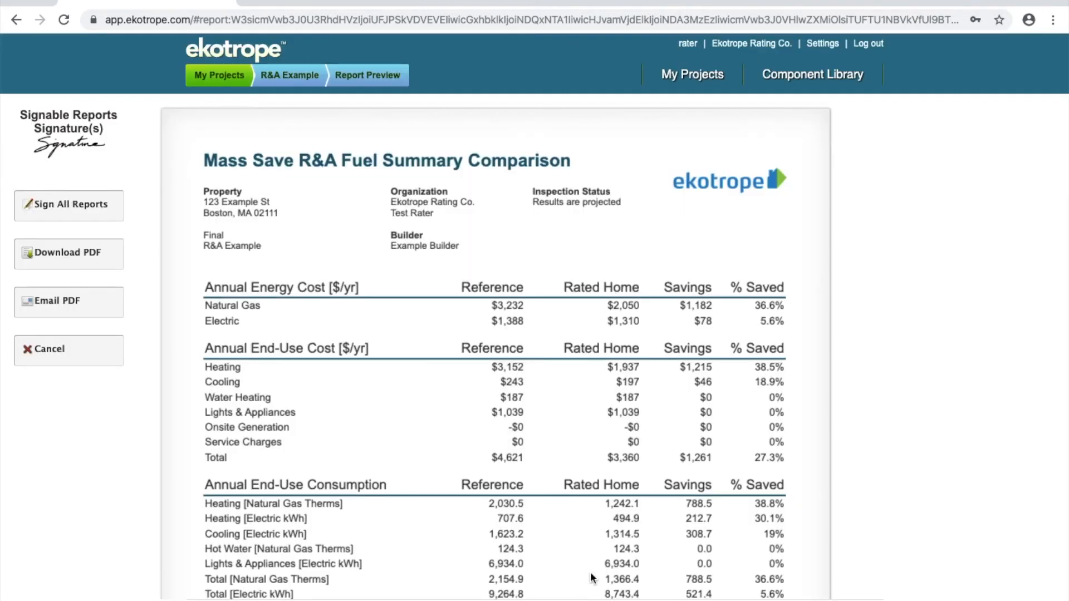
Step: Examine the Mass Save R&A Fuel Summary Comparison's energy costs, end-use consumption, peak electric consumption and utility rates
{"action": "scroll", "coordinate": [599, 560], "scroll_direction": "down", "scroll_amount": 3}
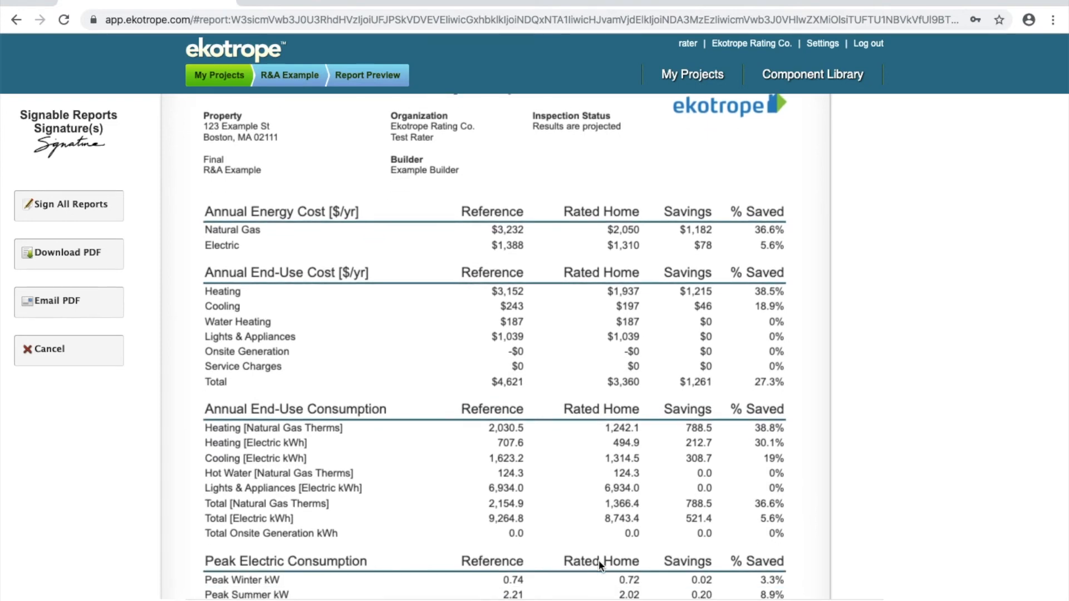
{"action": "scroll", "coordinate": [599, 560], "scroll_direction": "down", "scroll_amount": 3}
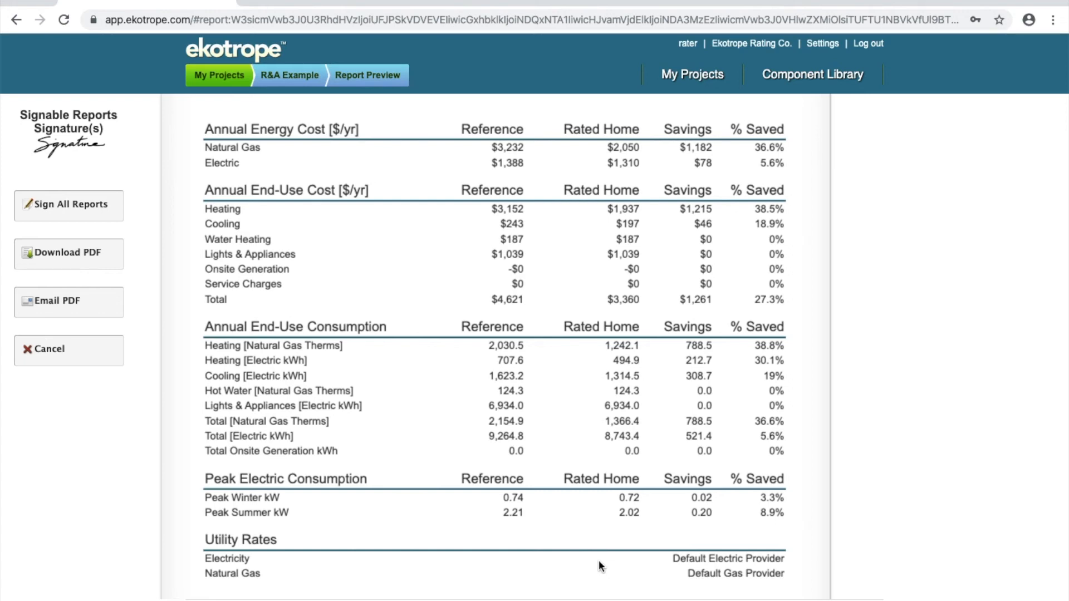
{"action": "scroll", "coordinate": [598, 565], "scroll_direction": "down", "scroll_amount": 1}
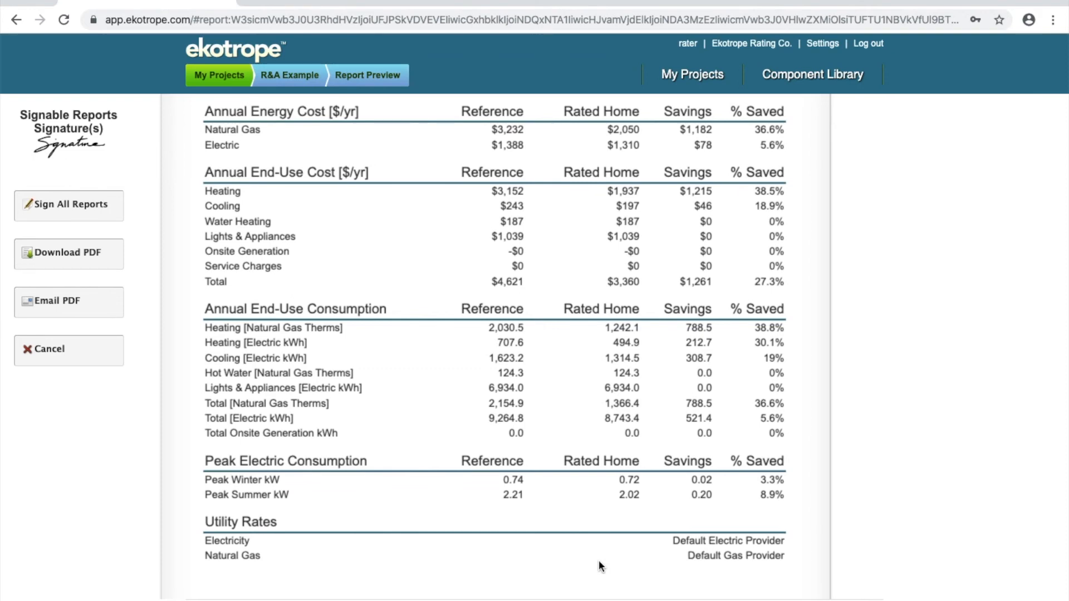
Step: Examine the Preliminary Report's energy costs and savings, estimated incentive, environmental footprint and recommended upgrades
{"action": "scroll", "coordinate": [599, 564], "scroll_direction": "down", "scroll_amount": 5}
{"action": "scroll", "coordinate": [599, 563], "scroll_direction": "down", "scroll_amount": 18}
{"action": "scroll", "coordinate": [599, 560], "scroll_direction": "down", "scroll_amount": 5}
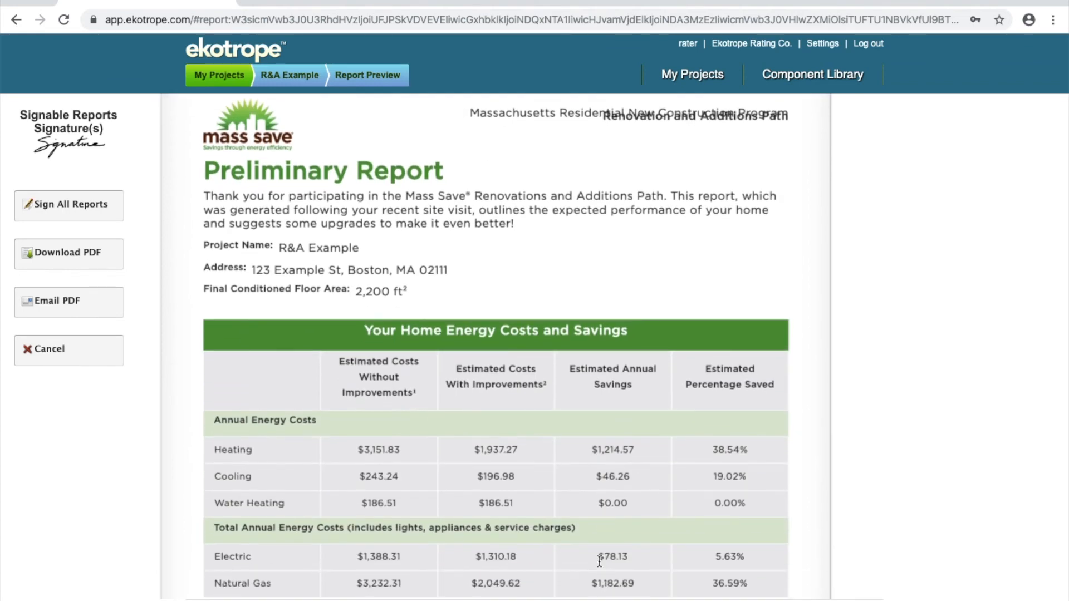
{"action": "scroll", "coordinate": [599, 562], "scroll_direction": "down", "scroll_amount": 2}
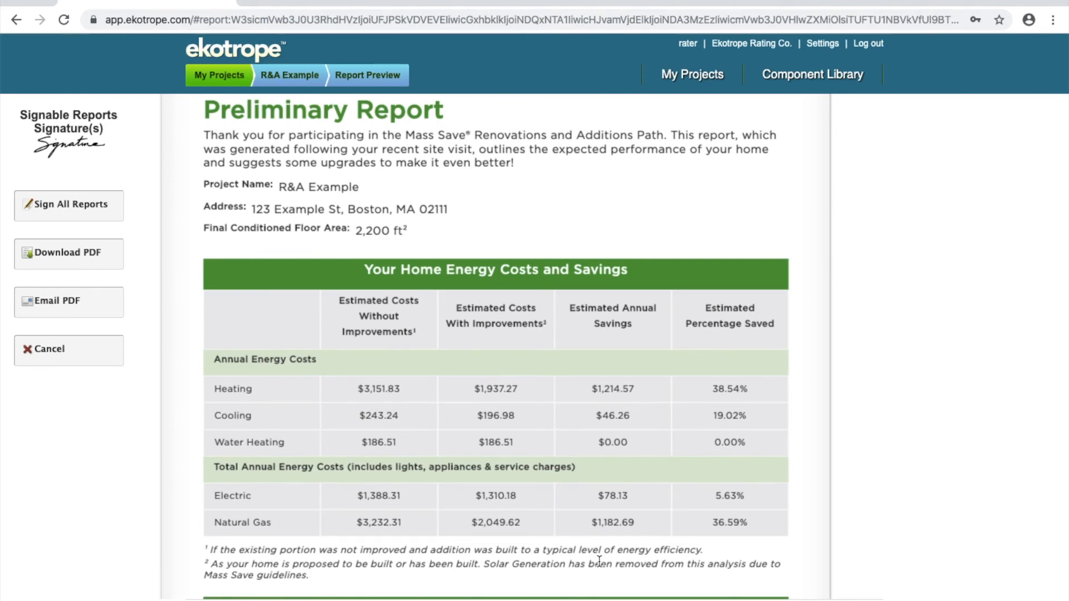
{"action": "scroll", "coordinate": [599, 561], "scroll_direction": "down", "scroll_amount": 1}
{"action": "scroll", "coordinate": [600, 565], "scroll_direction": "down", "scroll_amount": 8}
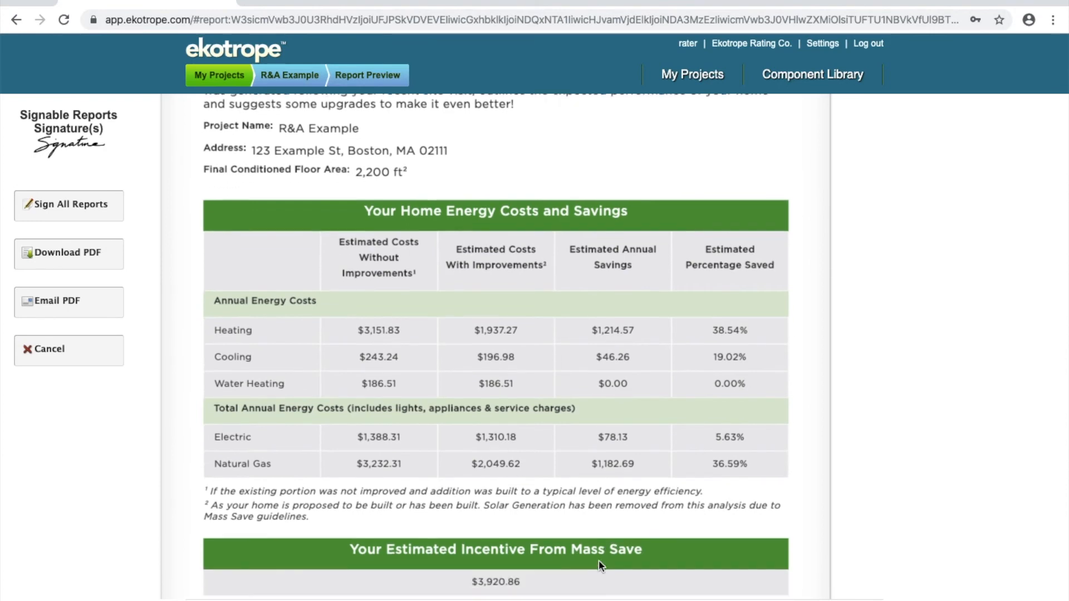
{"action": "scroll", "coordinate": [600, 562], "scroll_direction": "down", "scroll_amount": 20}
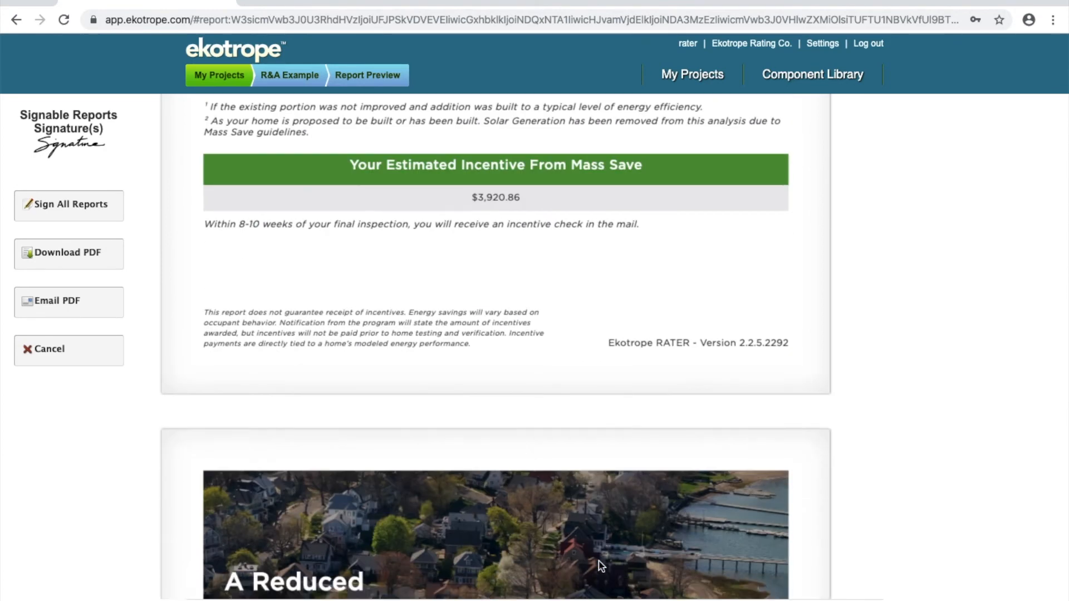
{"action": "scroll", "coordinate": [599, 564], "scroll_direction": "down", "scroll_amount": 1}
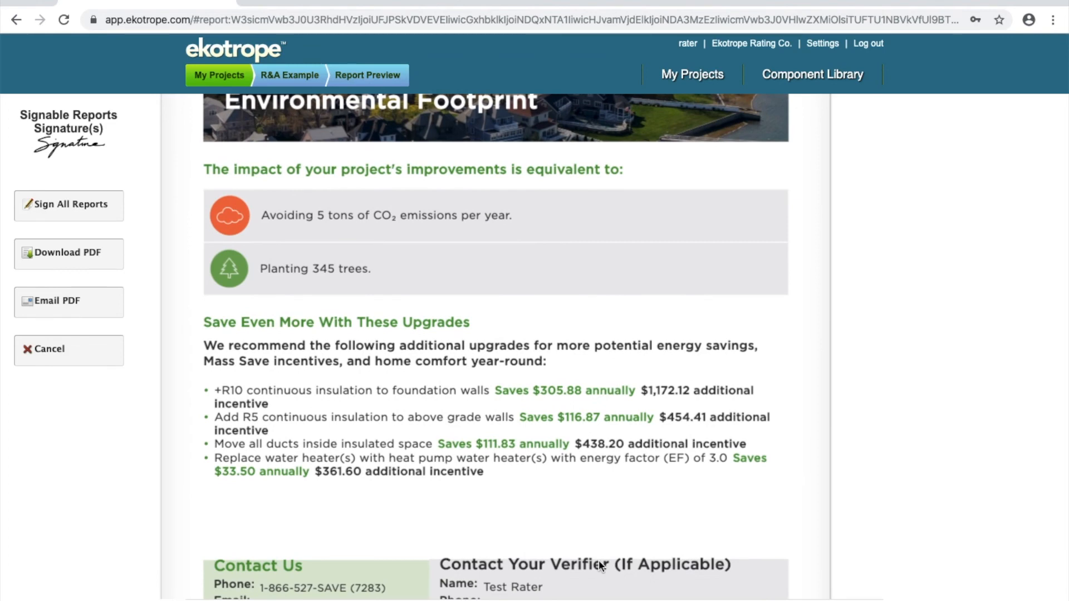
Step: Examine the Final Report's home energy costs and savings table and its estimated Mass Save incentive
{"action": "scroll", "coordinate": [599, 560], "scroll_direction": "down", "scroll_amount": 18}
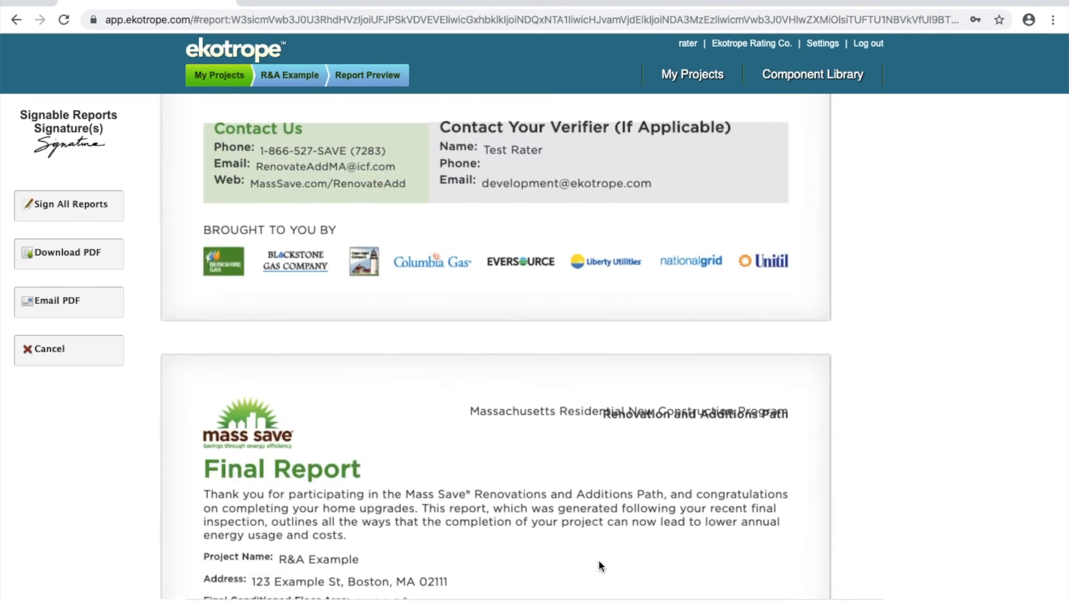
{"action": "scroll", "coordinate": [598, 561], "scroll_direction": "down", "scroll_amount": 2}
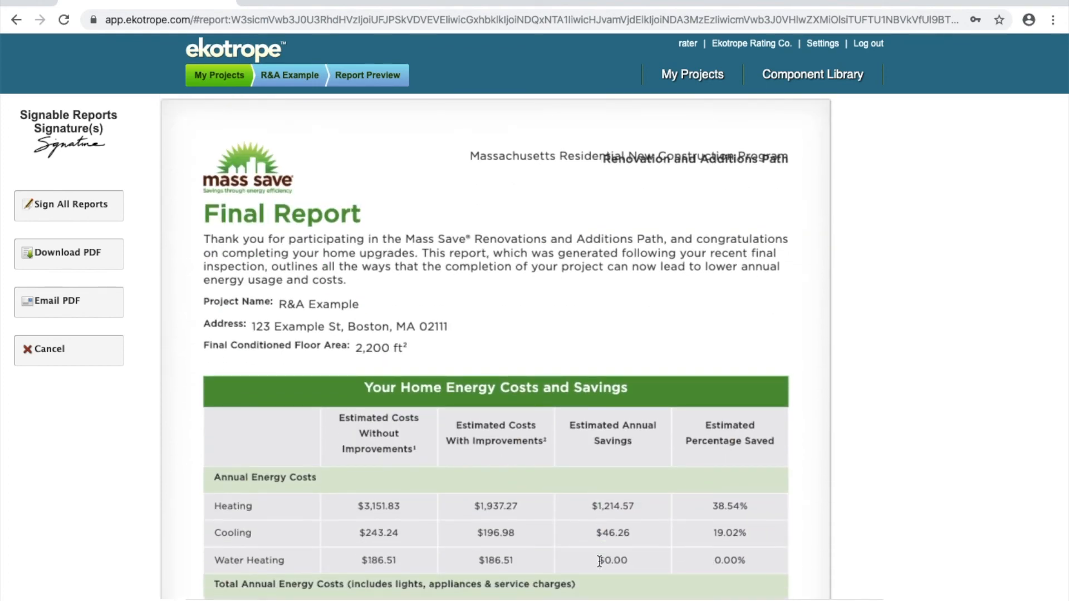
{"action": "scroll", "coordinate": [599, 560], "scroll_direction": "down", "scroll_amount": 6}
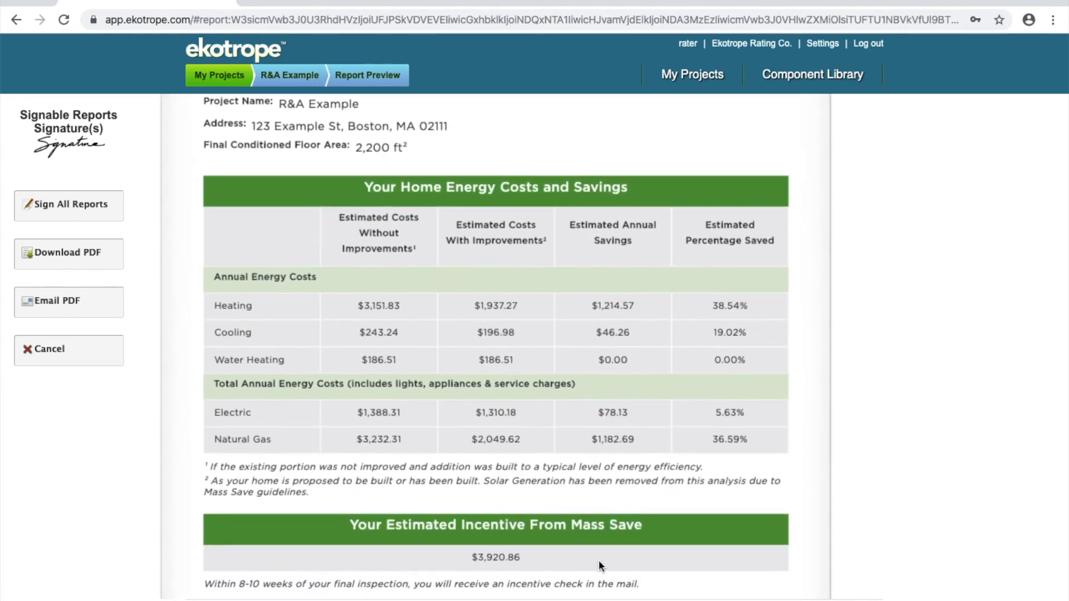
{"action": "scroll", "coordinate": [600, 563], "scroll_direction": "down", "scroll_amount": 1}
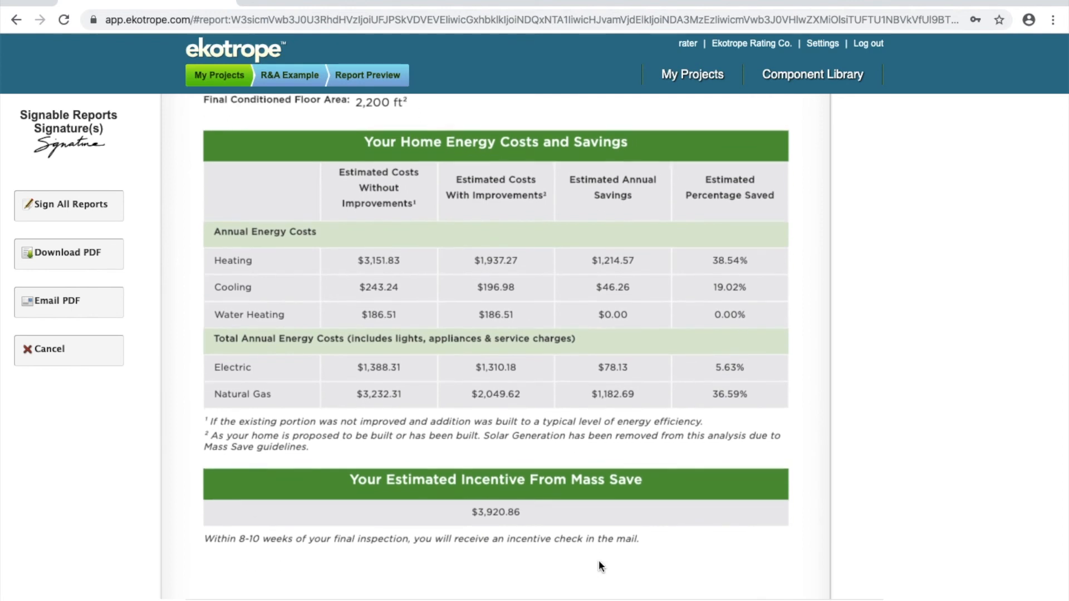